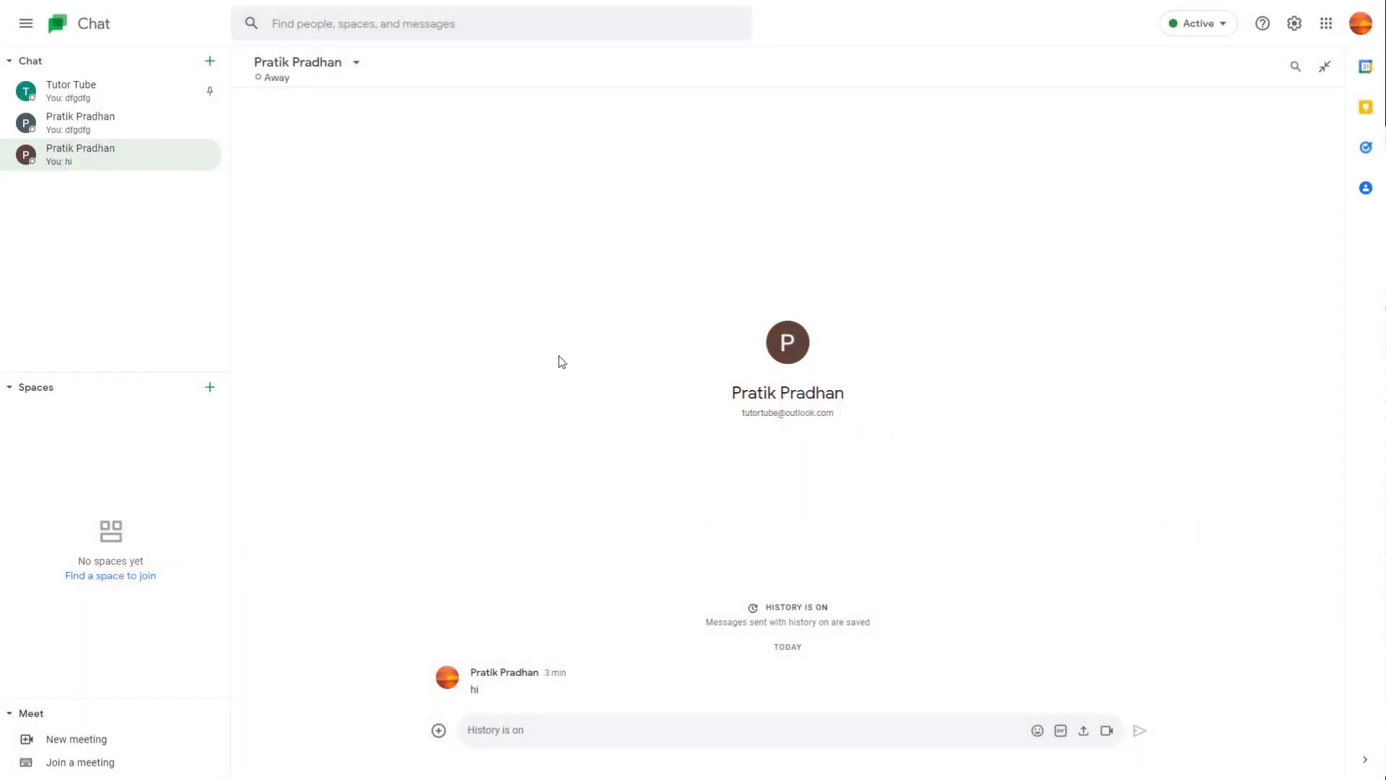
{"action": "left_click", "coordinate": [54, 122]}
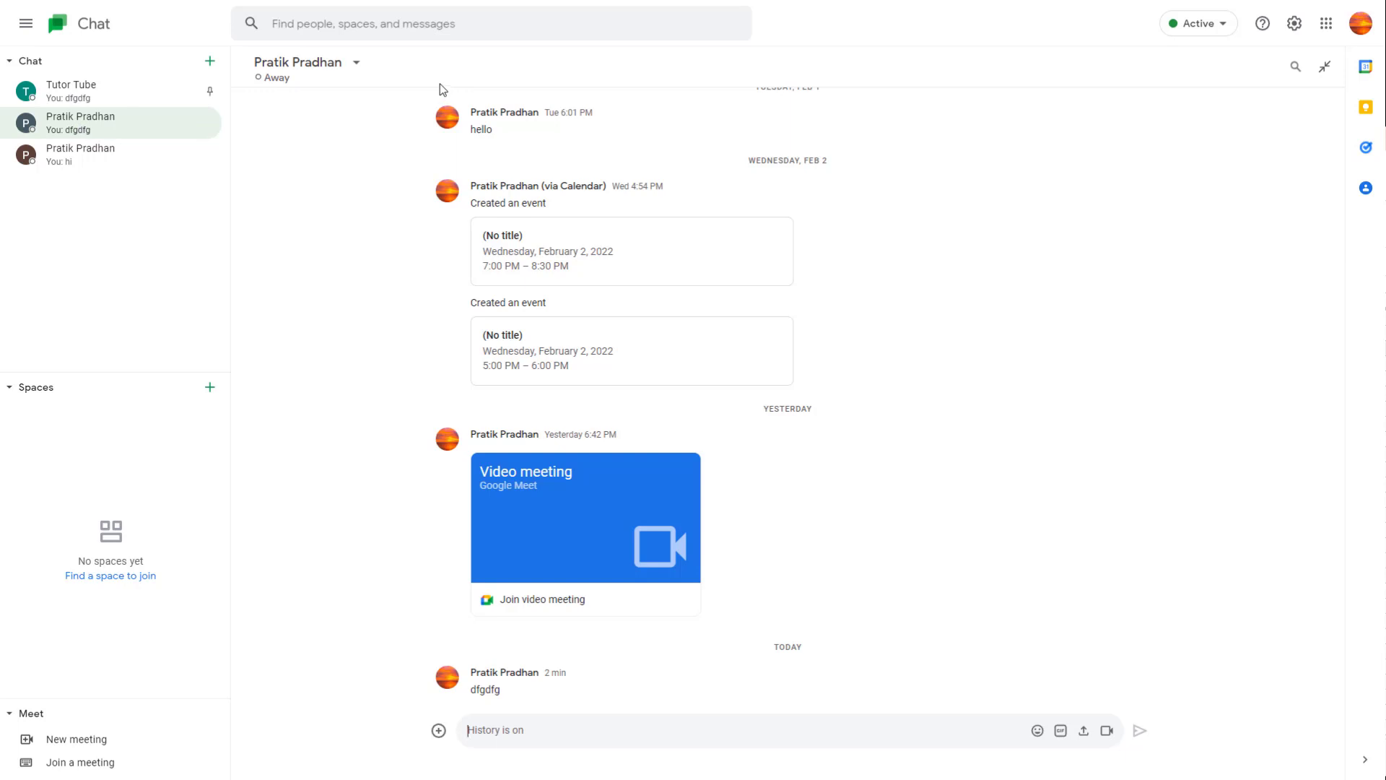
{"action": "left_click", "coordinate": [358, 69]}
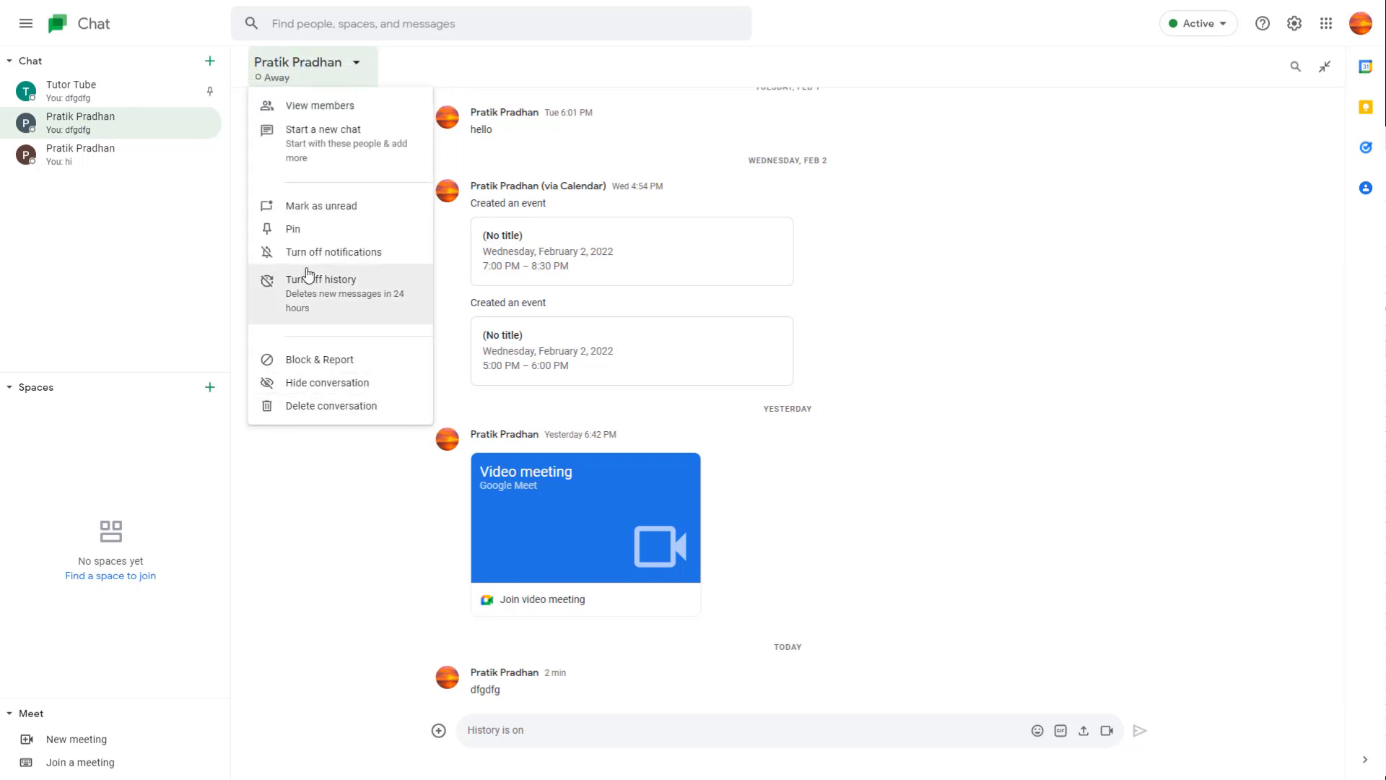
{"action": "left_click", "coordinate": [352, 254]}
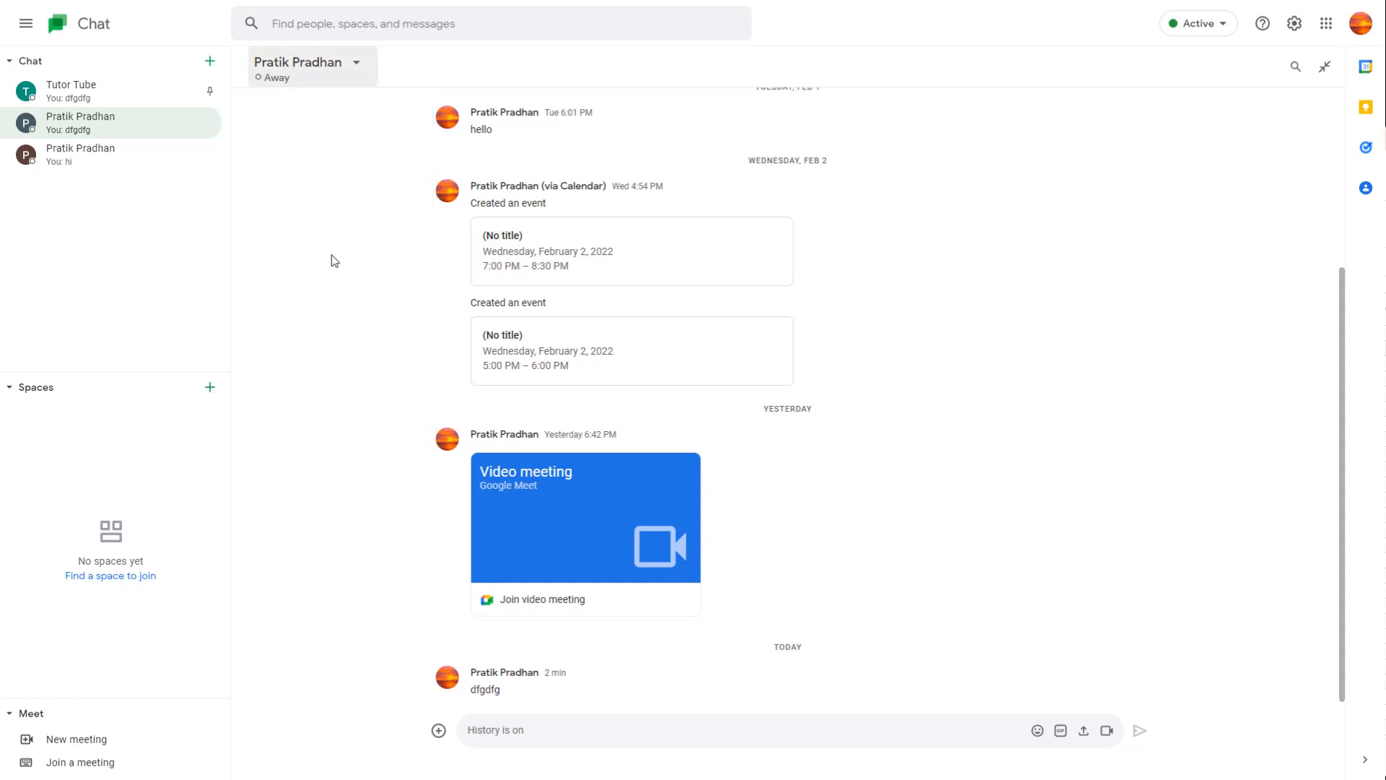
{"action": "left_click", "coordinate": [333, 74]}
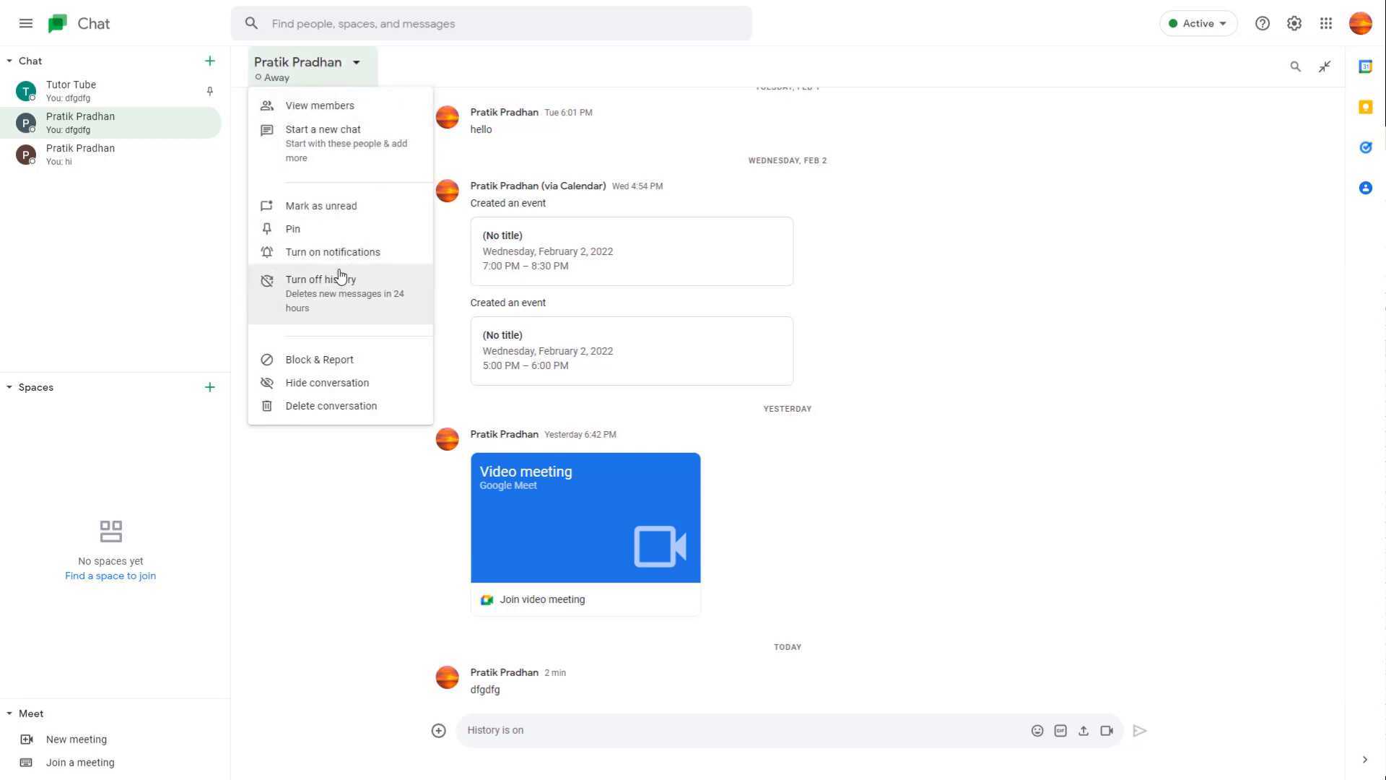
{"action": "left_click", "coordinate": [385, 501]}
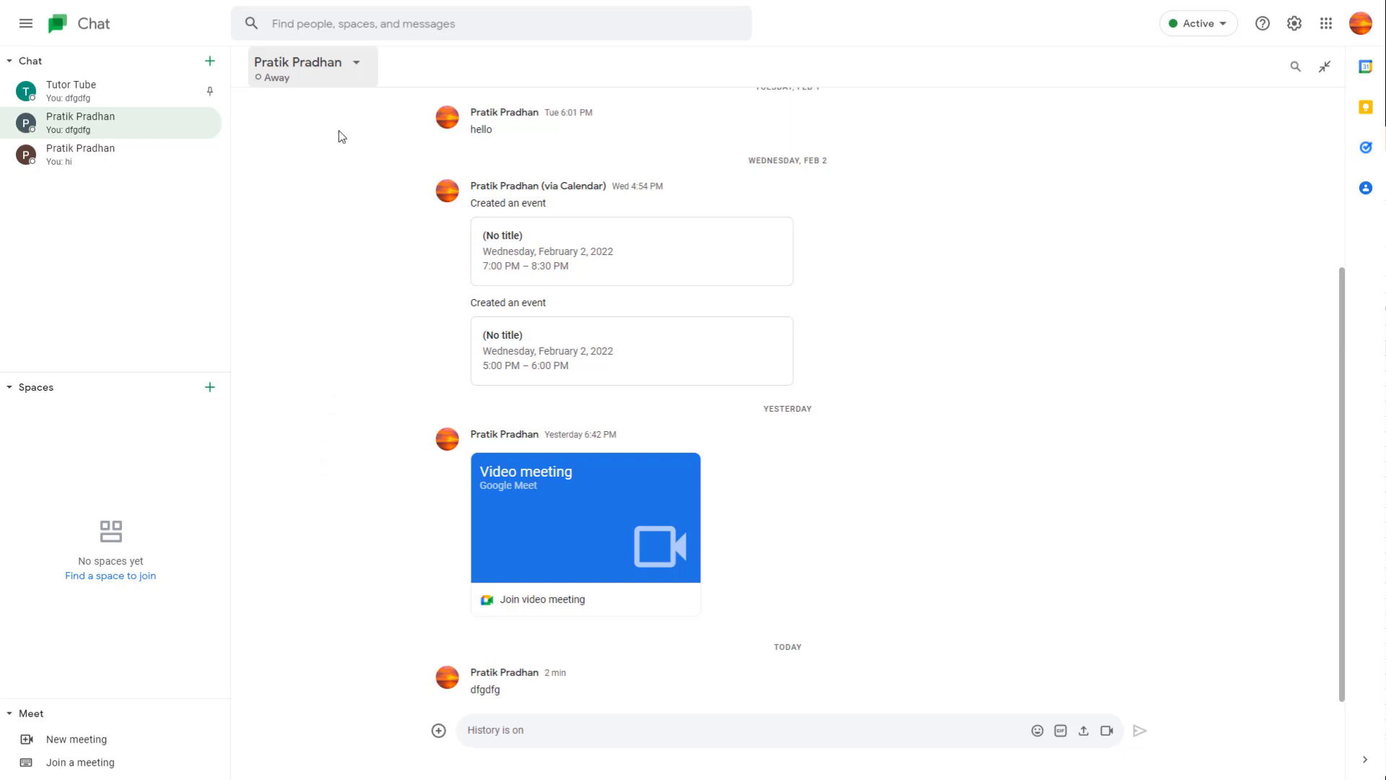
- Turn notifications back on for this conversation and confirm they are on
{"action": "left_click", "coordinate": [336, 65]}
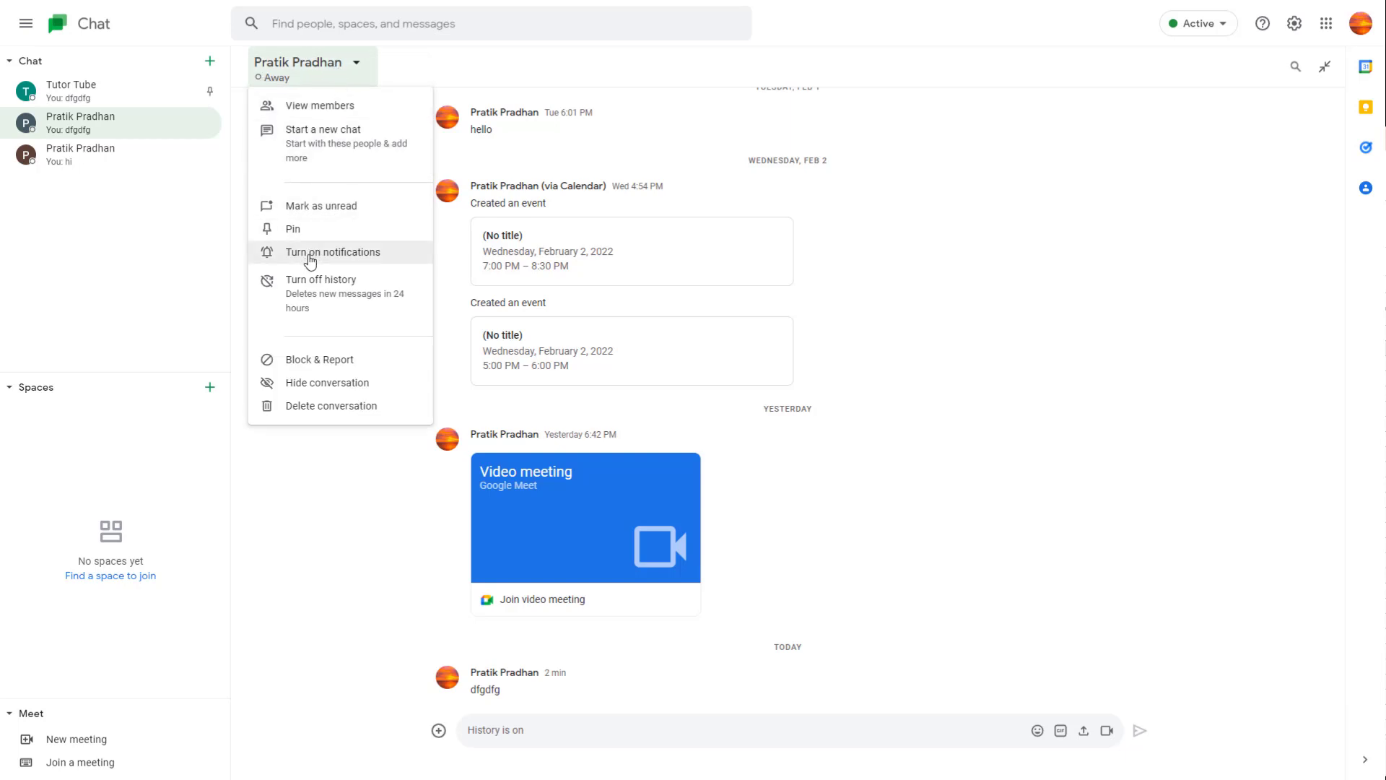
{"action": "left_click", "coordinate": [314, 253]}
{"action": "left_click", "coordinate": [321, 68]}
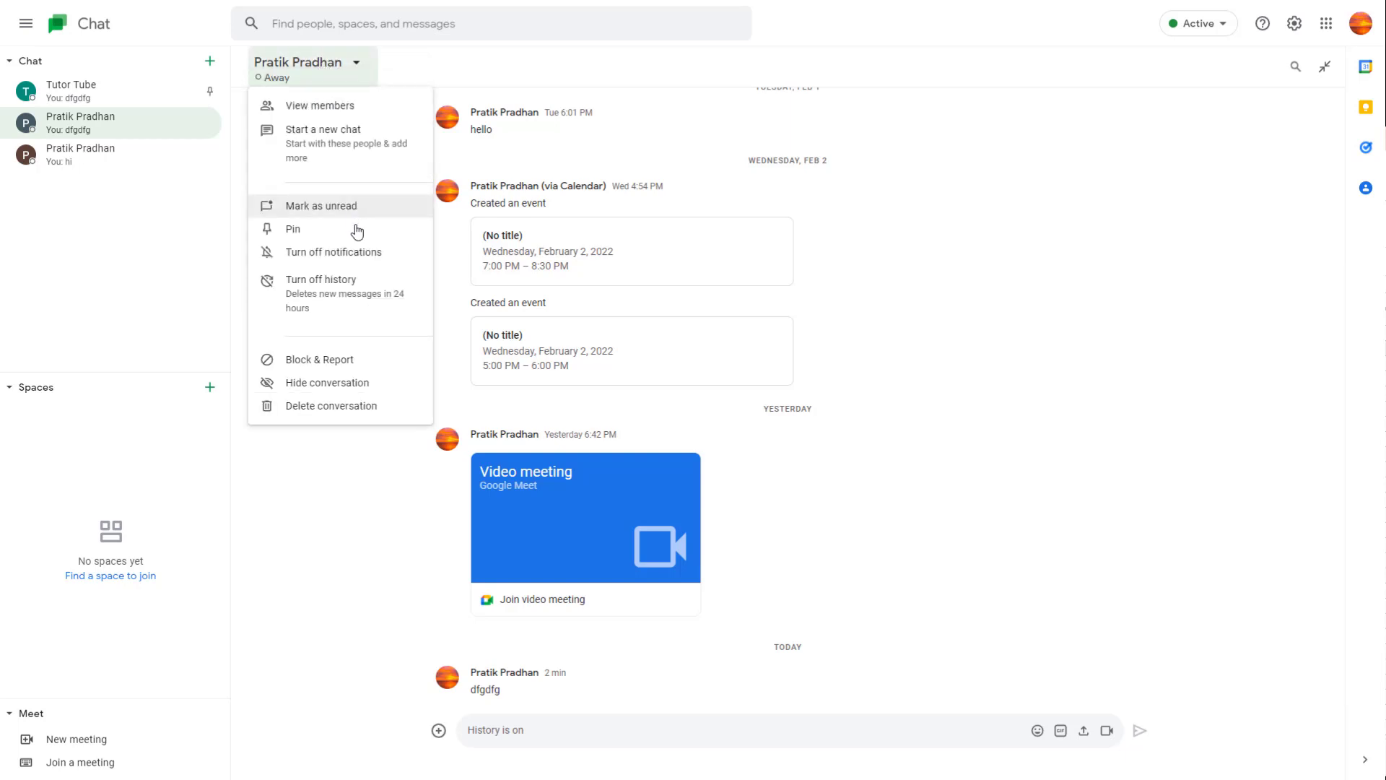
{"action": "left_click", "coordinate": [350, 501]}
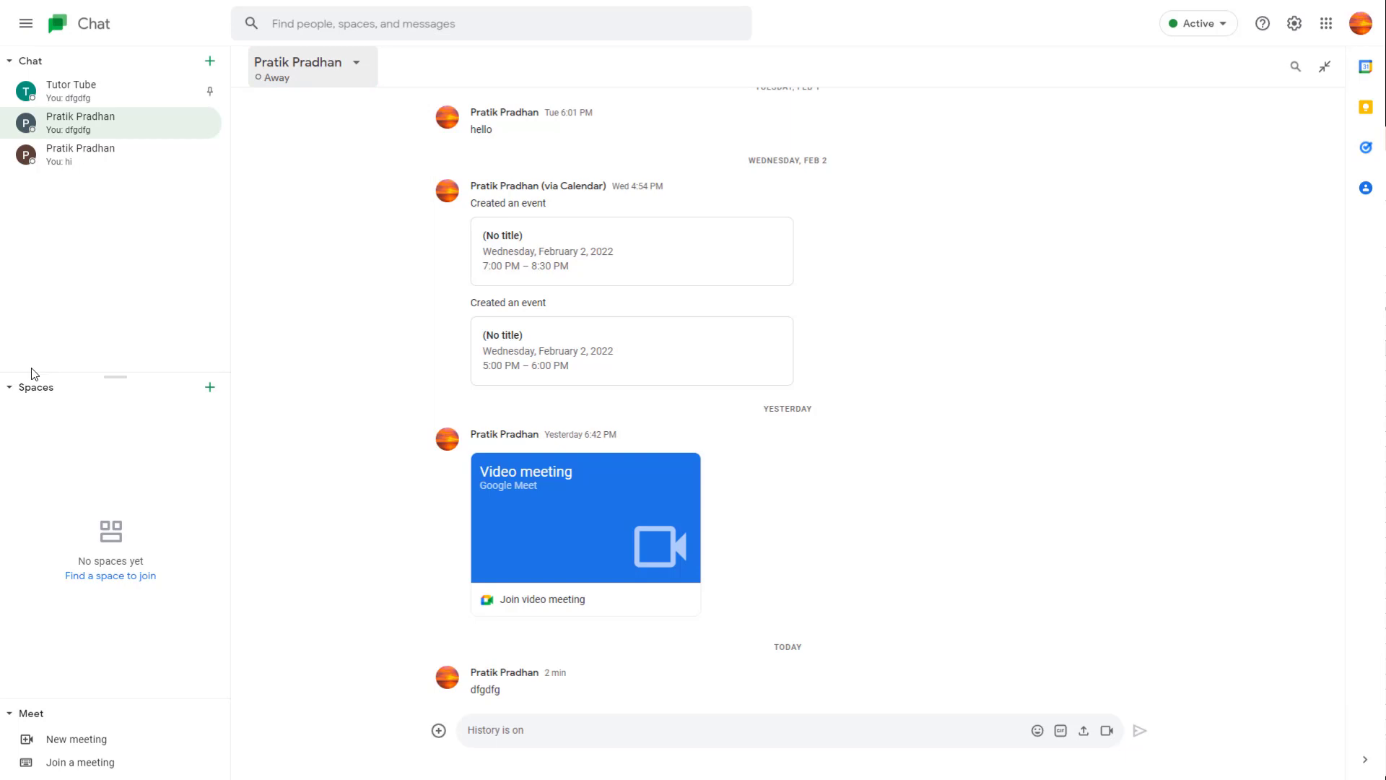
{"action": "left_click", "coordinate": [52, 155]}
- Reselect the dfgdfg chat to show its start with the history-on notice
{"action": "left_click", "coordinate": [81, 122]}
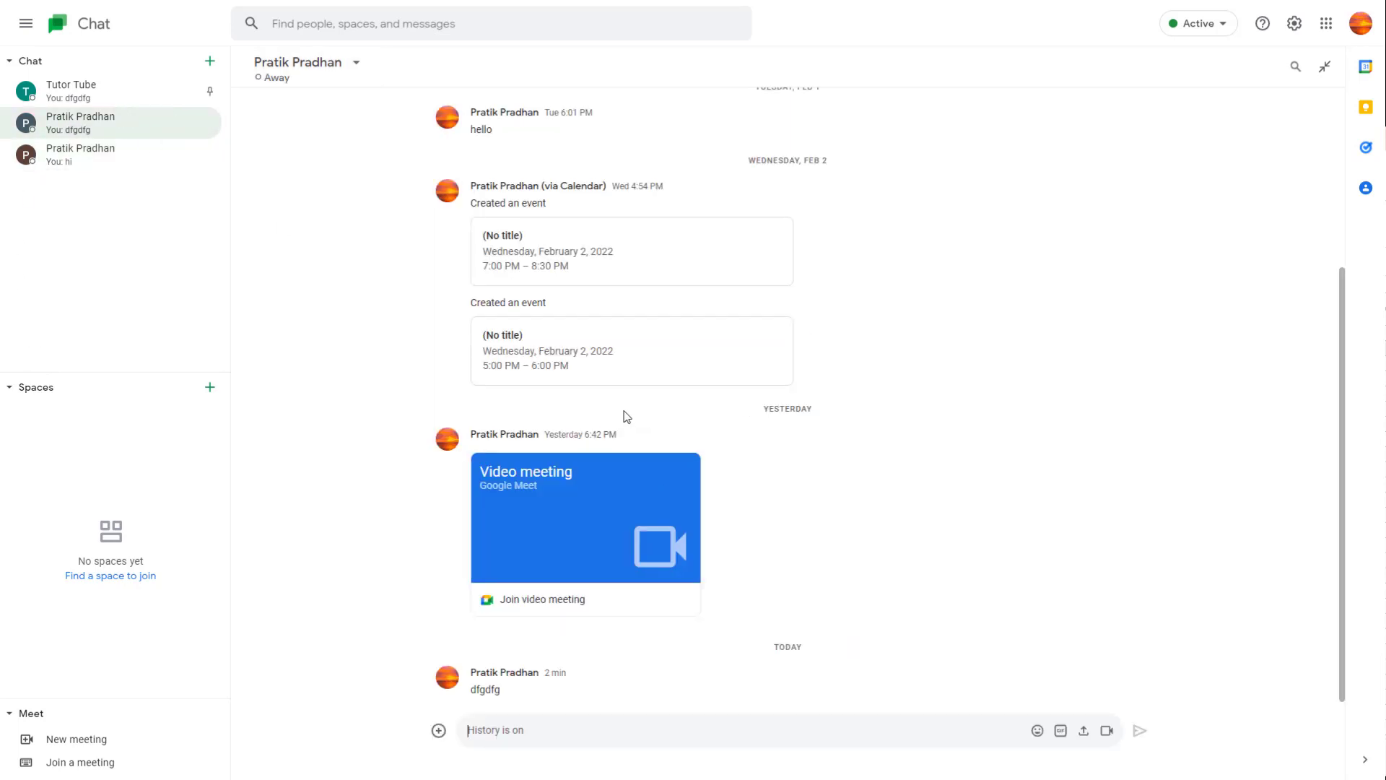
{"action": "scroll", "coordinate": [662, 397], "scroll_direction": "up", "scroll_amount": 5}
{"action": "scroll", "coordinate": [739, 270], "scroll_direction": "down", "scroll_amount": 5}
{"action": "scroll", "coordinate": [701, 414], "scroll_direction": "up", "scroll_amount": 5}
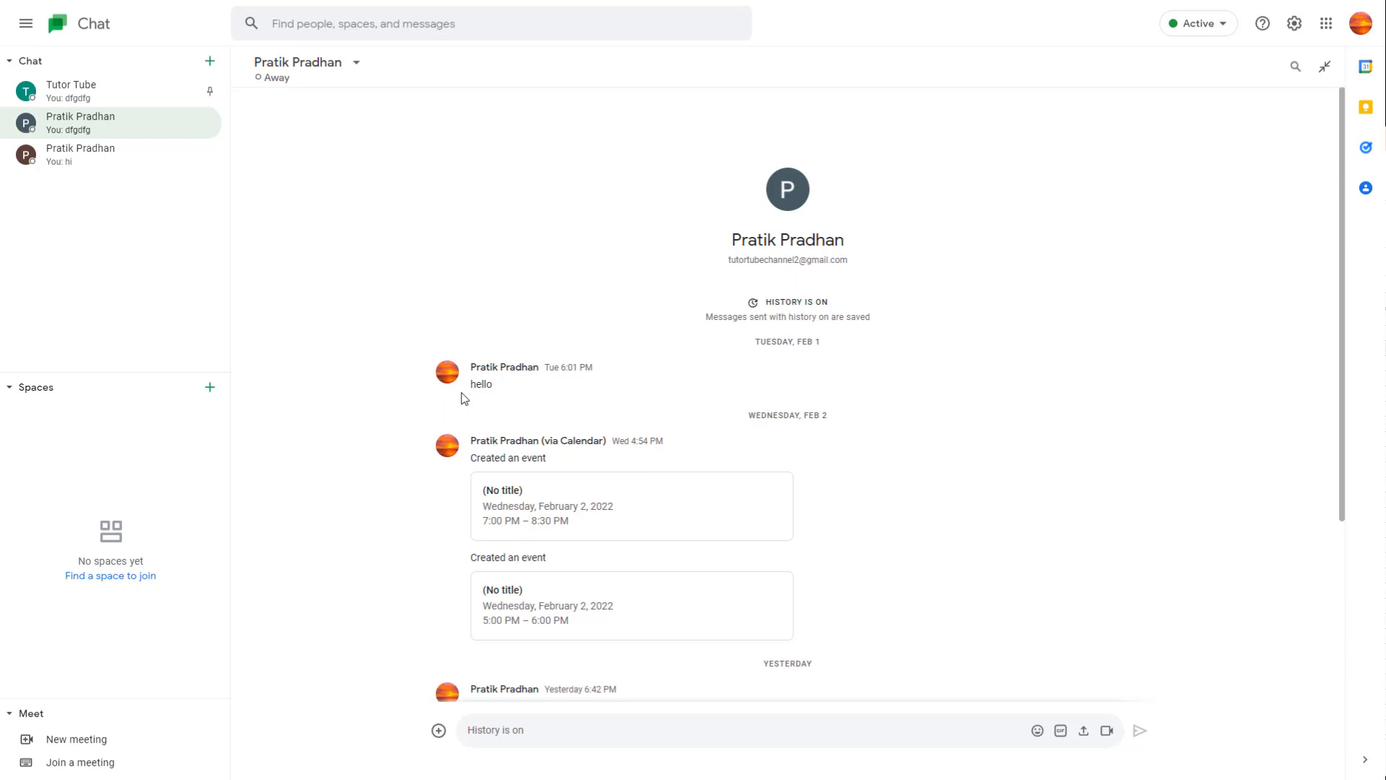
{"action": "left_click", "coordinate": [320, 70]}
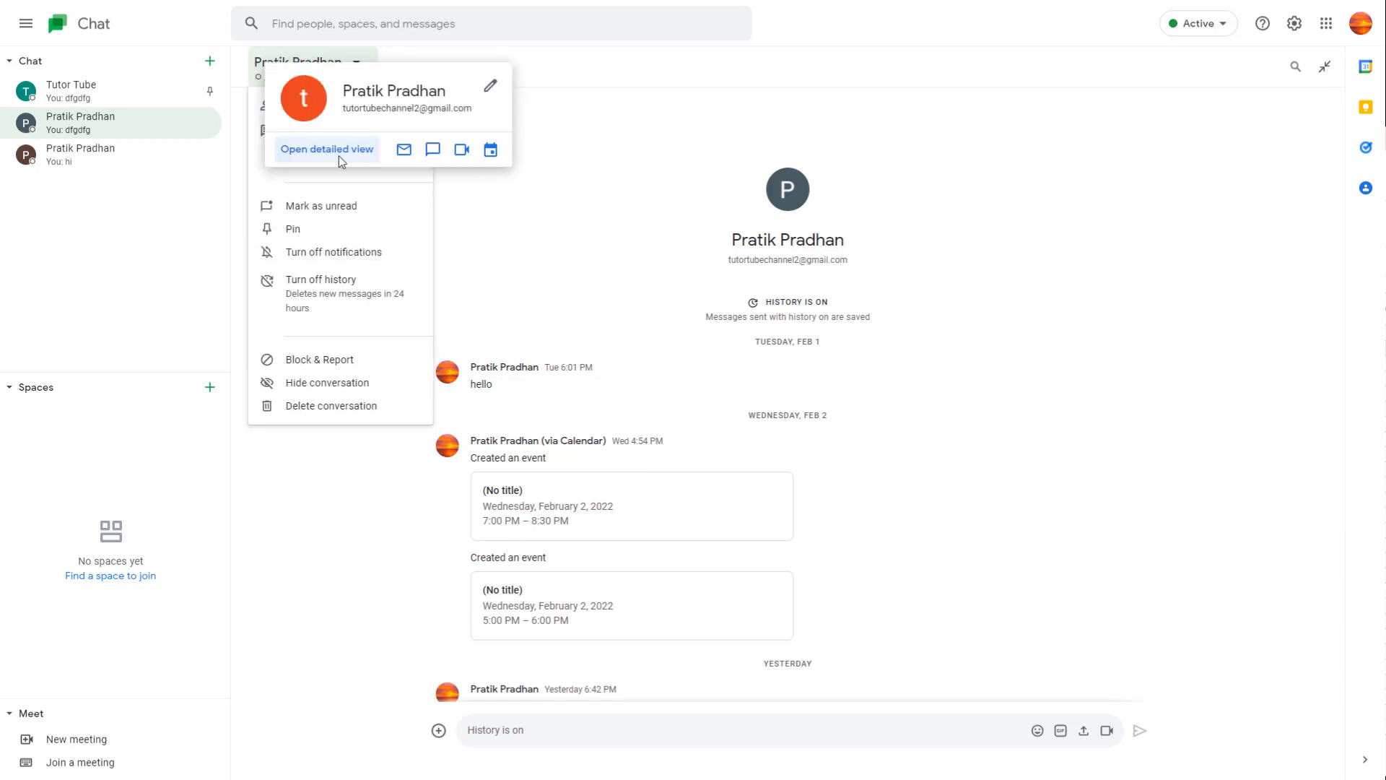
{"action": "left_click", "coordinate": [319, 292]}
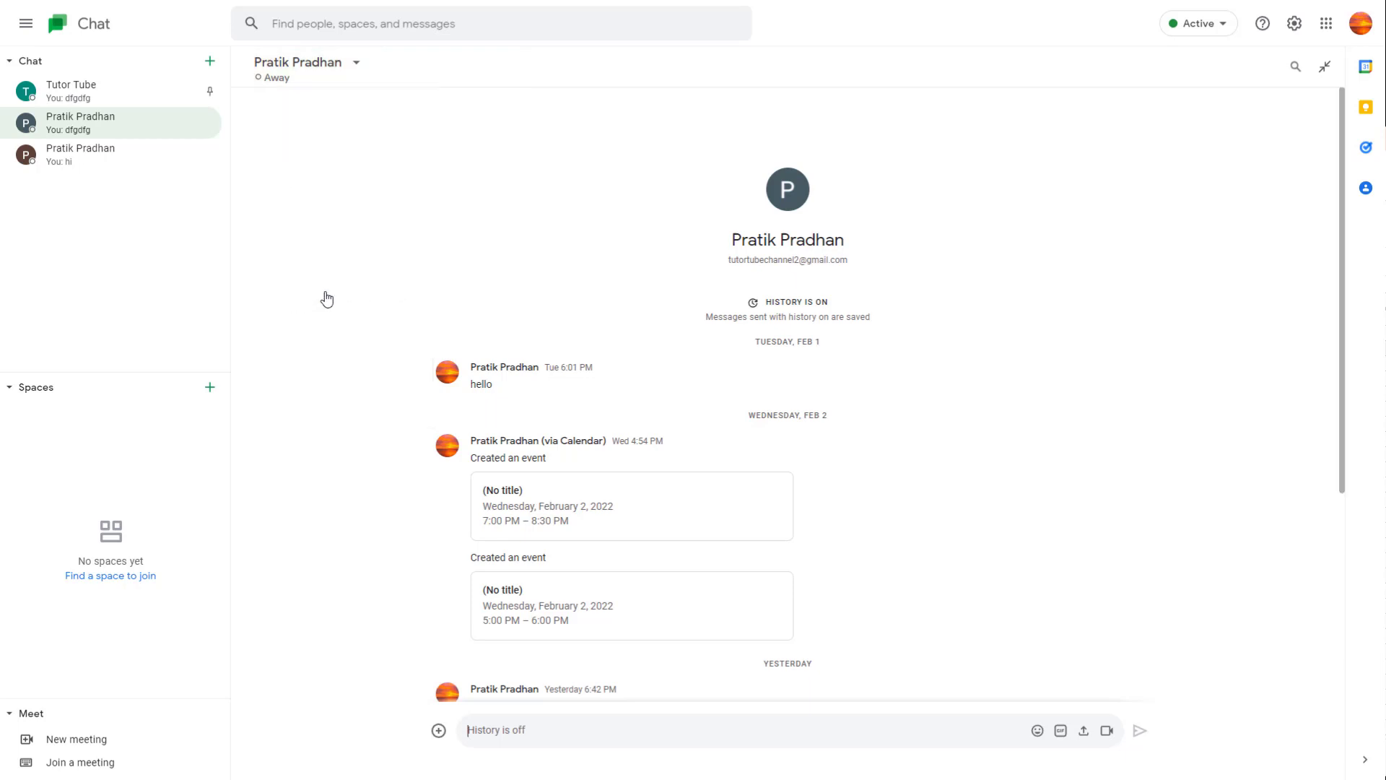
{"action": "left_click", "coordinate": [329, 69]}
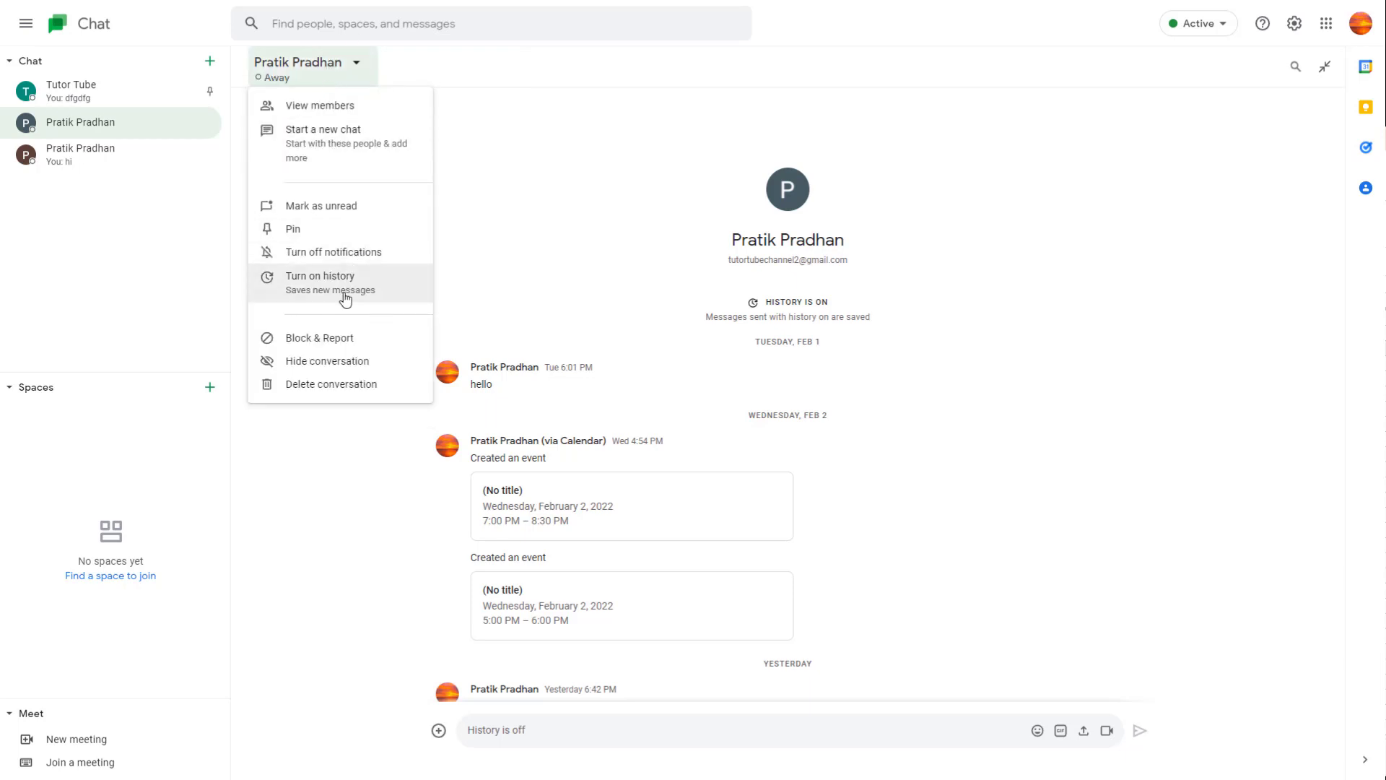
{"action": "left_click", "coordinate": [720, 282]}
{"action": "scroll", "coordinate": [870, 413], "scroll_direction": "down", "scroll_amount": 5}
{"action": "scroll", "coordinate": [870, 412], "scroll_direction": "down", "scroll_amount": 1}
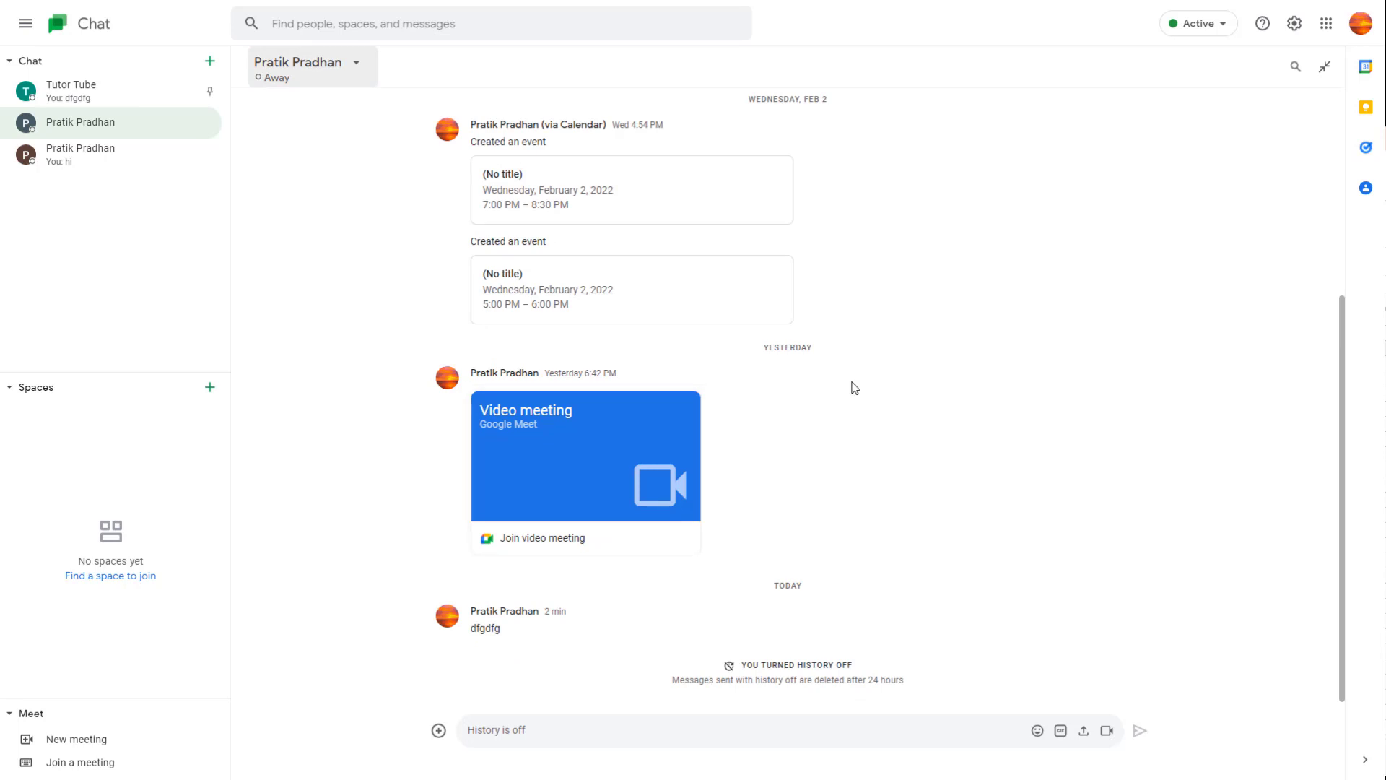
{"action": "scroll", "coordinate": [853, 387], "scroll_direction": "up", "scroll_amount": 5}
{"action": "scroll", "coordinate": [672, 499], "scroll_direction": "down", "scroll_amount": 5}
- Send the test messages 'fgfgfg' and 'ifgjifgjhf' below the history-off notice
{"action": "left_click", "coordinate": [537, 729]}
{"action": "type", "text": "fgfgfg"}
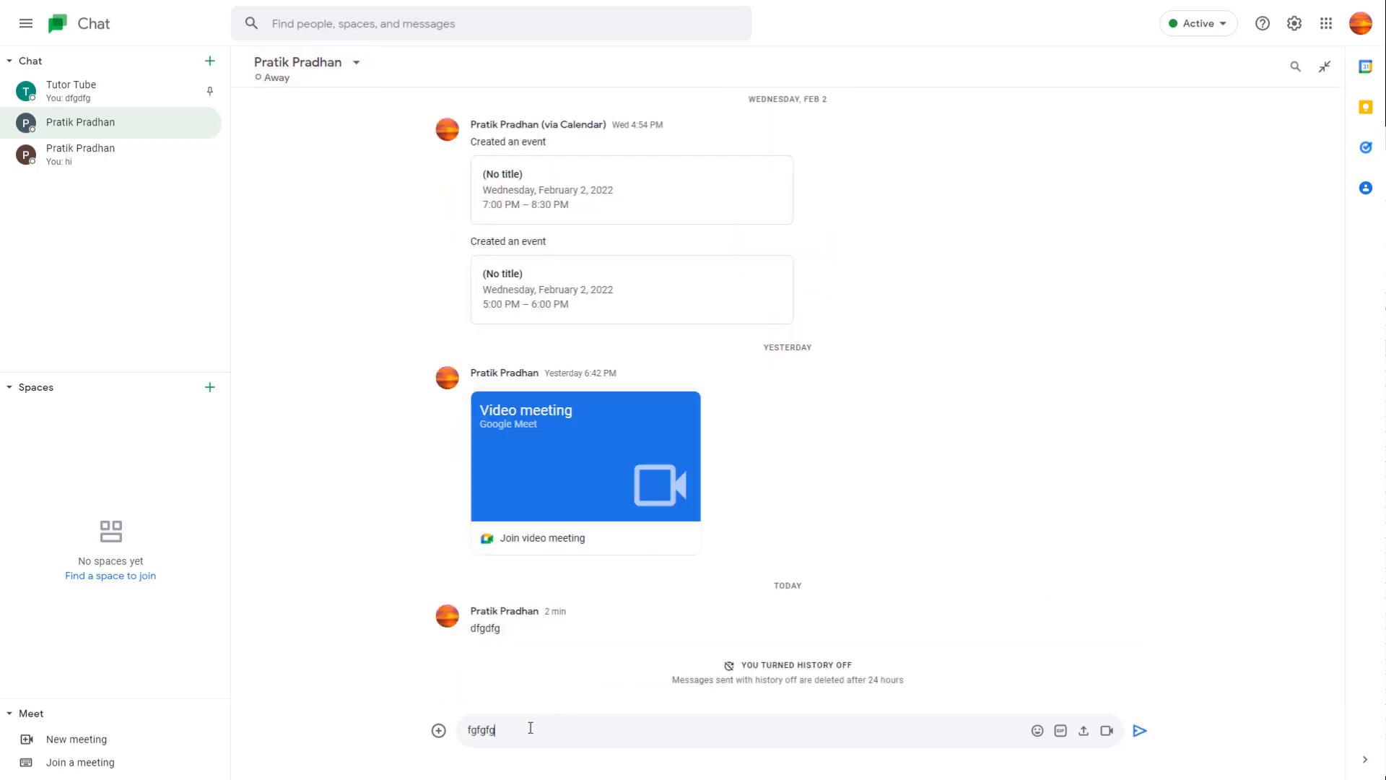
{"action": "key", "text": "Return"}
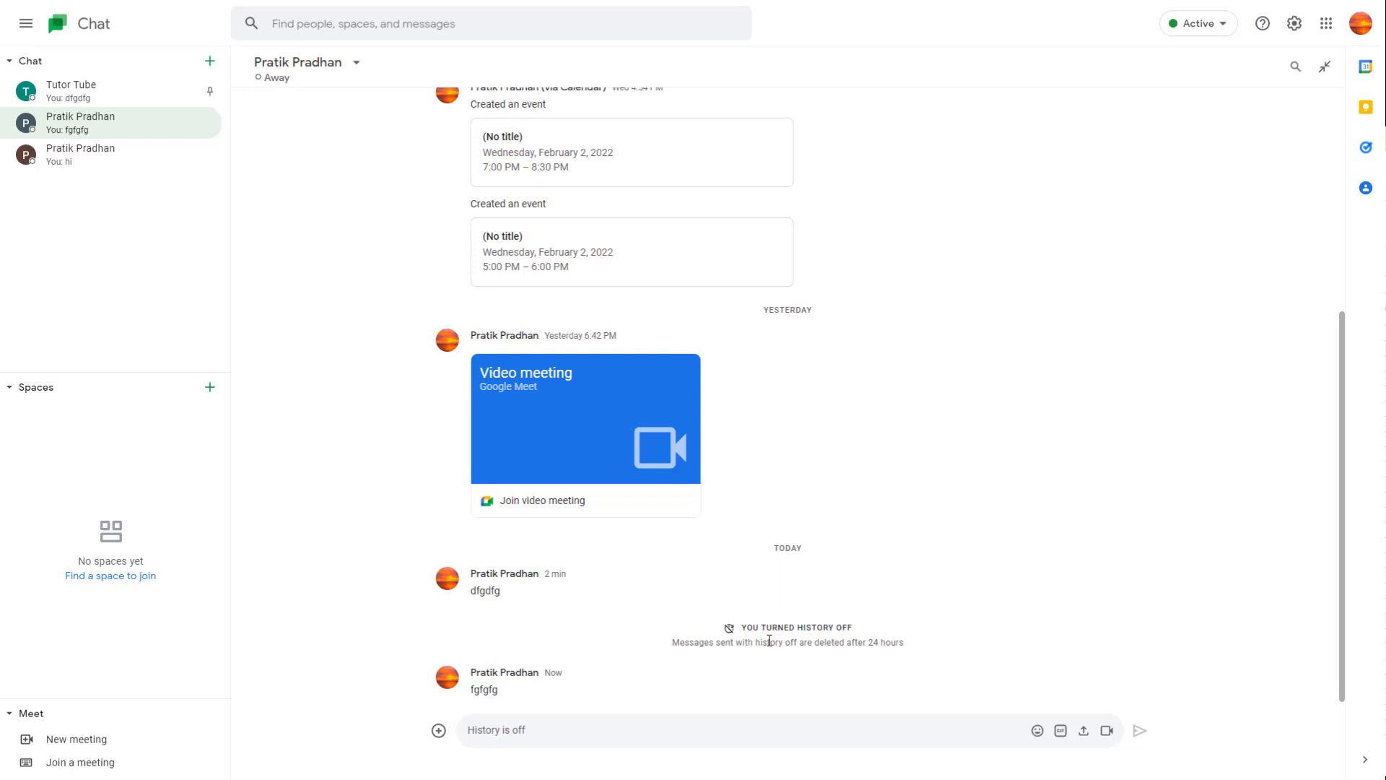
{"action": "type", "text": "ifgjifgjhf"}
{"action": "key", "text": "Return"}
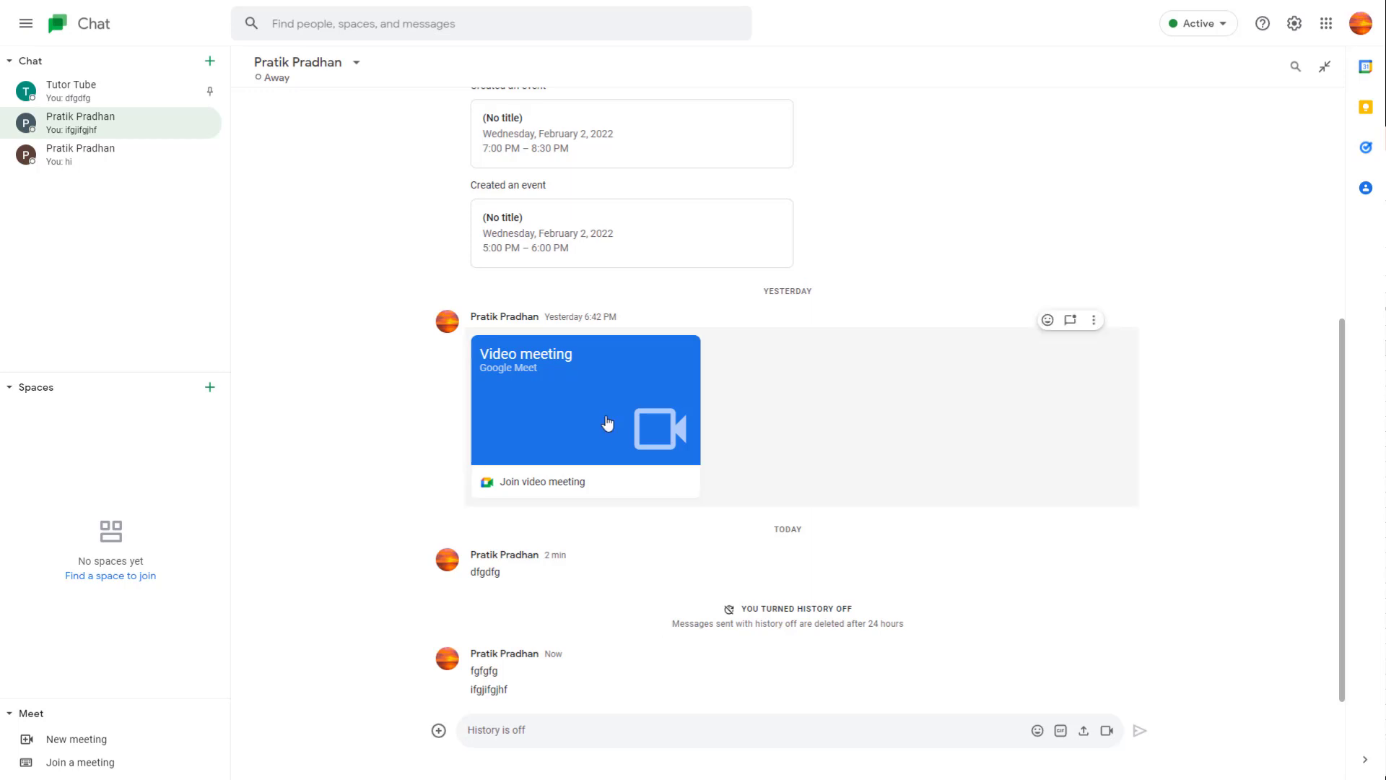
{"action": "left_click", "coordinate": [339, 78]}
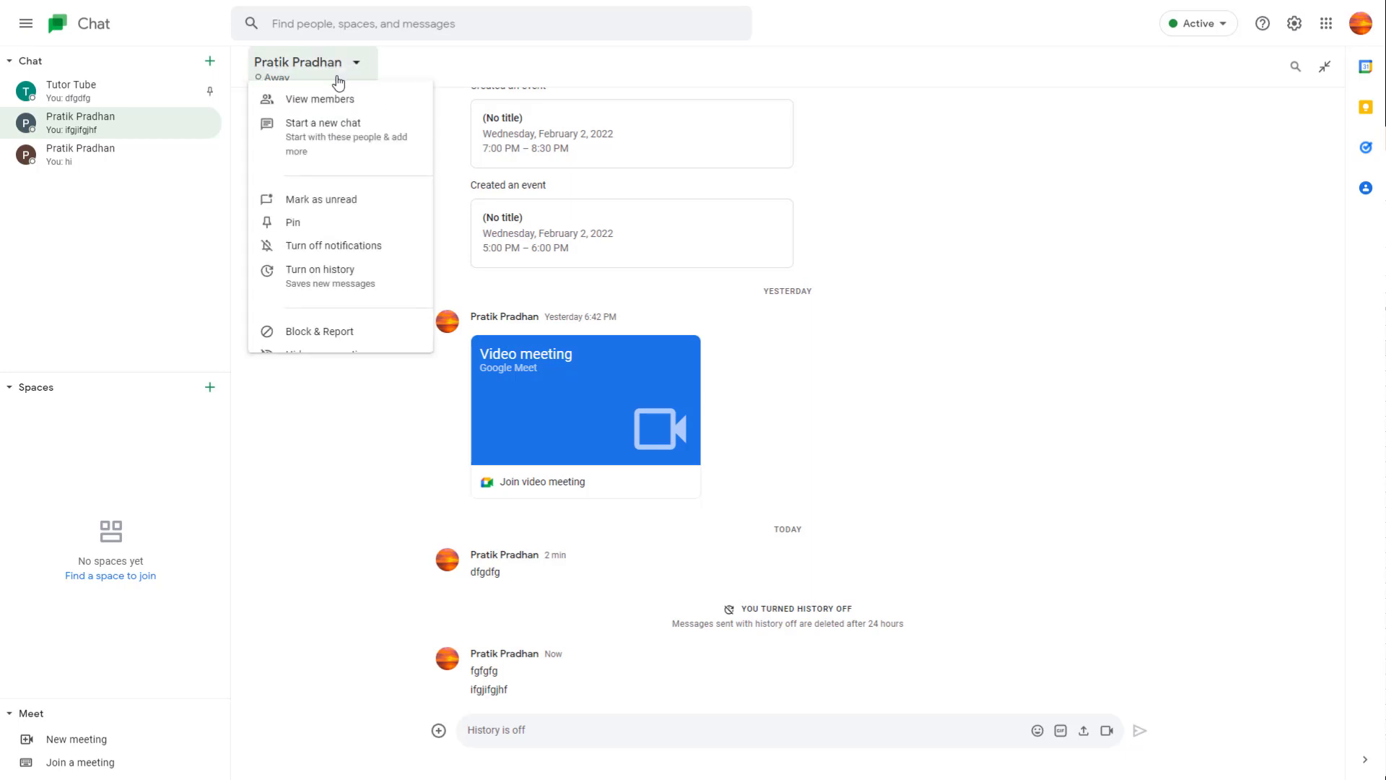
{"action": "left_click", "coordinate": [350, 281]}
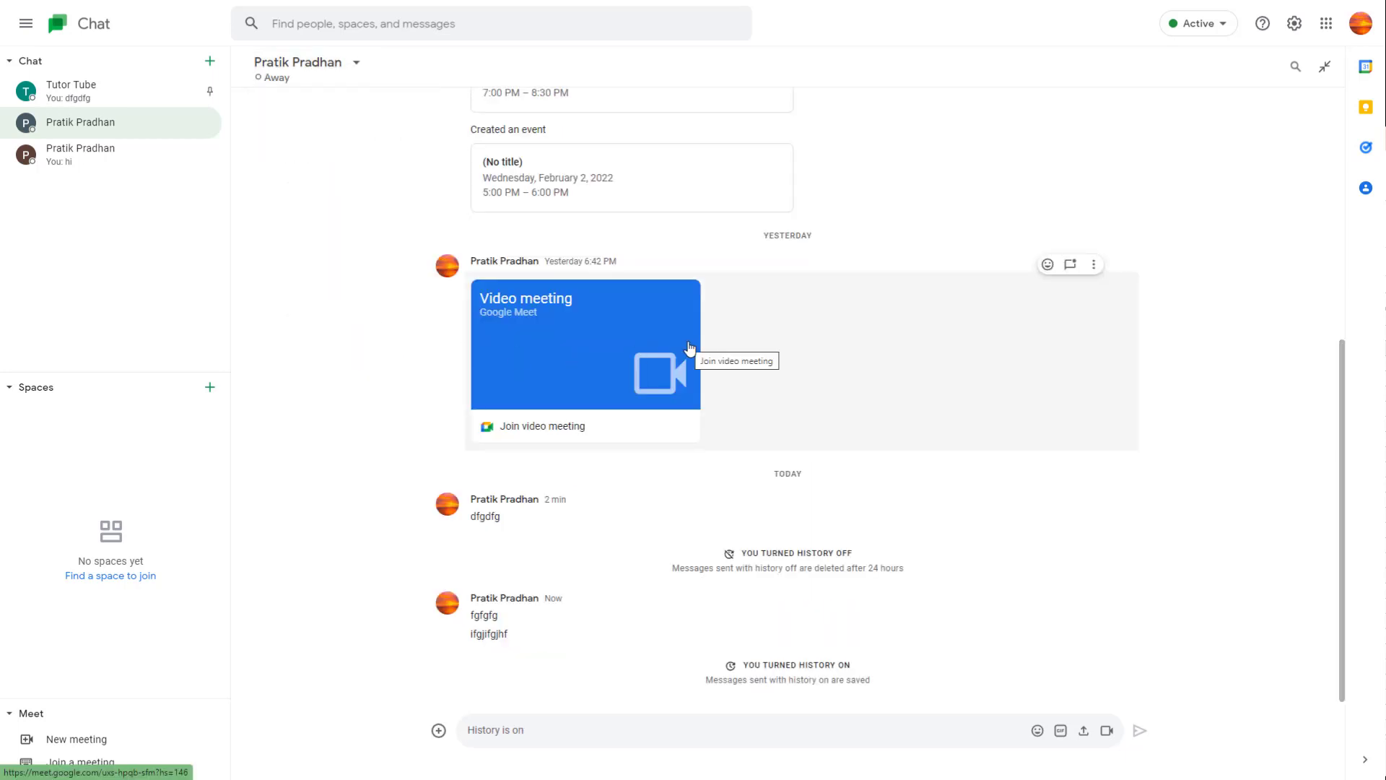